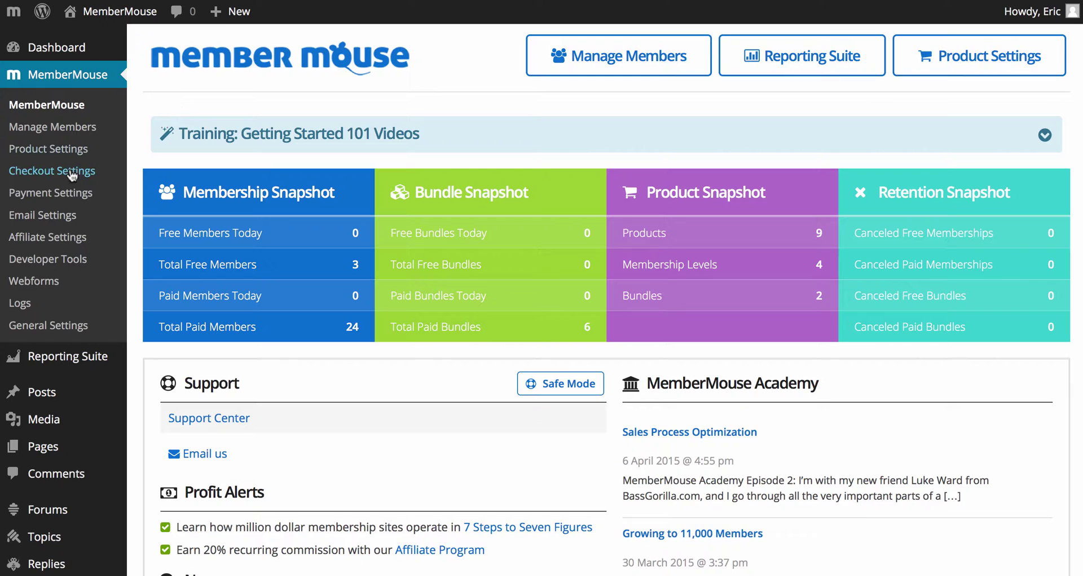
Open Payment Settings and bring up its Need help? support for payment methods
{"action": "left_click", "coordinate": [69, 193]}
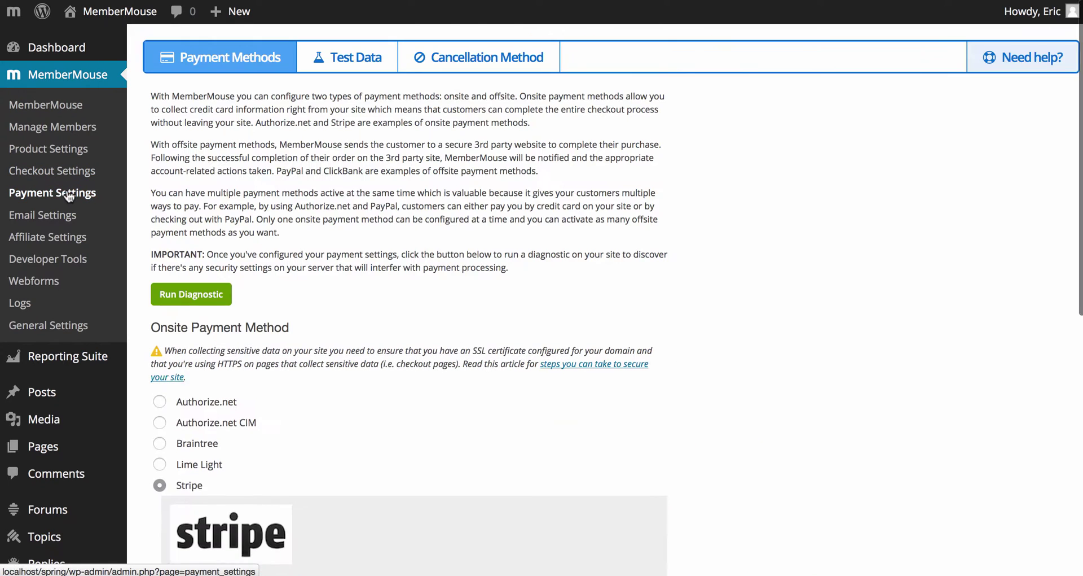
{"action": "mouse_move", "coordinate": [991, 62]}
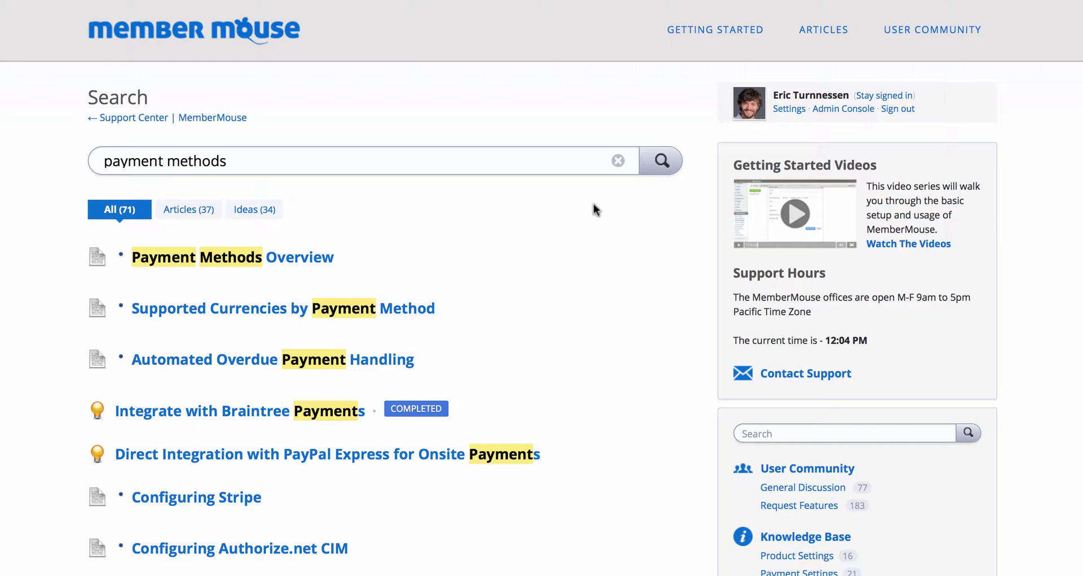
Scroll through the 71 'payment methods' help articles and ideas
{"action": "scroll", "coordinate": [558, 261], "scroll_direction": "down", "scroll_amount": 3}
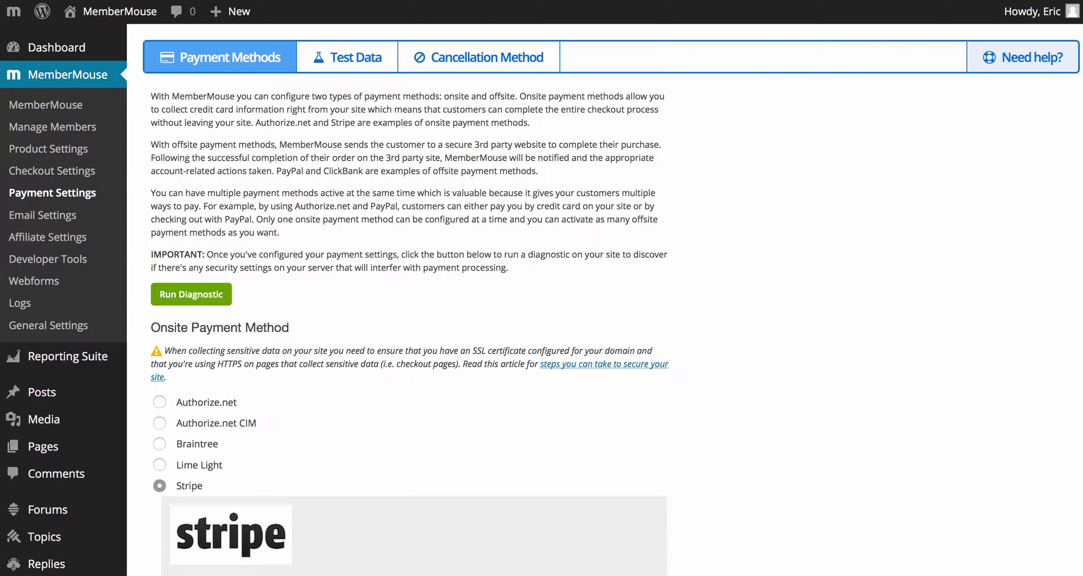
Show the Need help? dropdown with related videos and articles or emailing support
{"action": "mouse_move", "coordinate": [995, 69]}
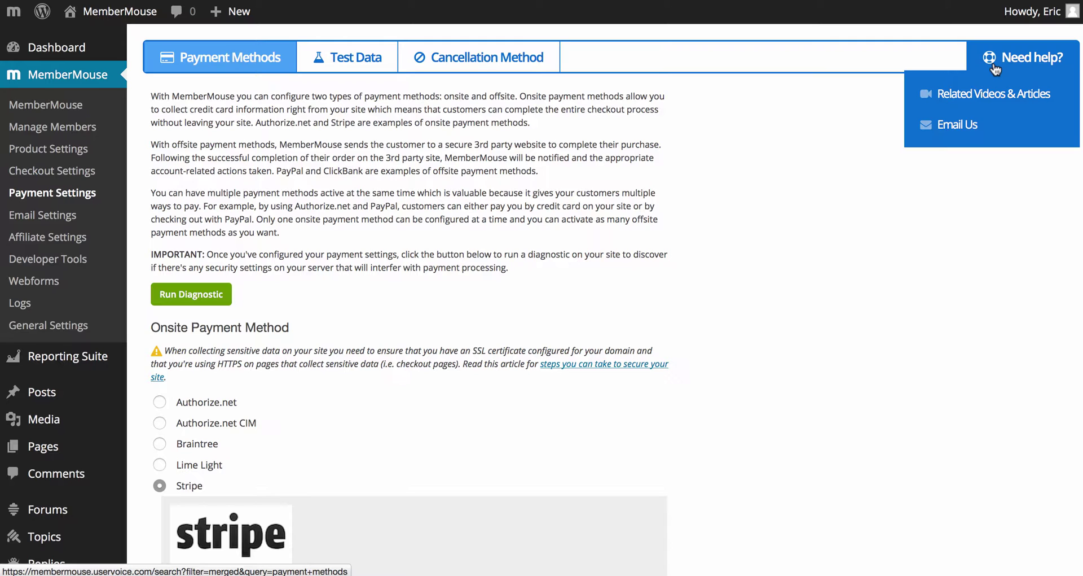
Open the 'How To Get Fantastic Support' article and scroll down to its support ticket form
{"action": "left_click", "coordinate": [961, 124]}
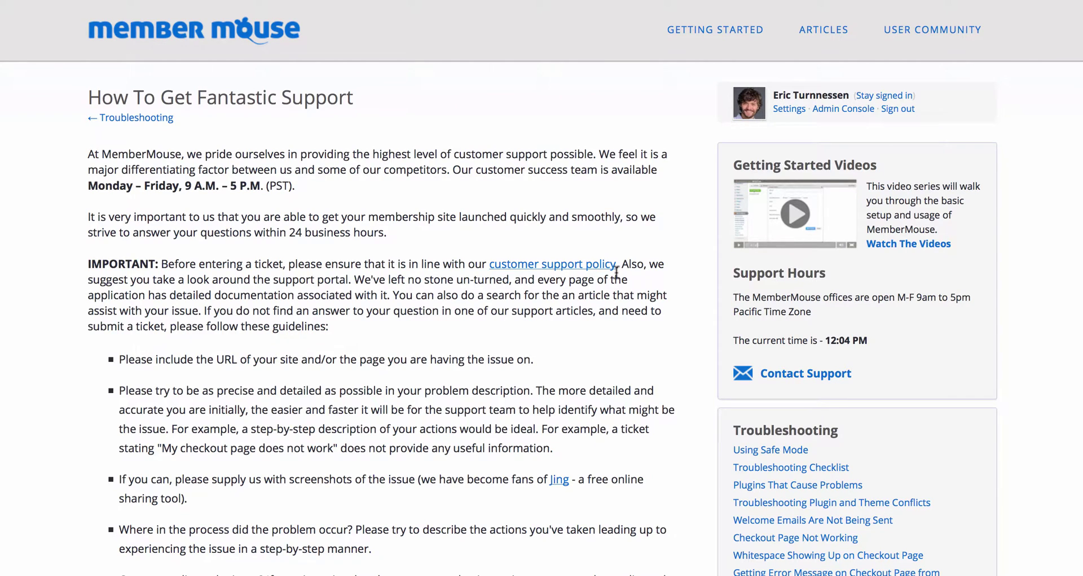
{"action": "scroll", "coordinate": [617, 272], "scroll_direction": "down", "scroll_amount": 10}
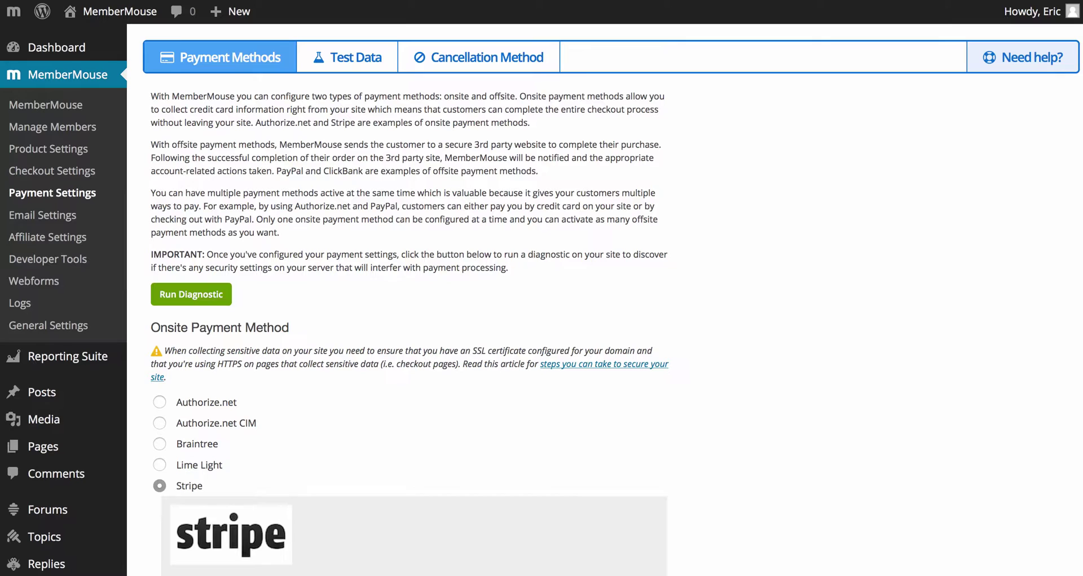
Return to the MemberMouse dashboard and scroll through its membership, bundle, product and retention snapshots
{"action": "left_click", "coordinate": [73, 106]}
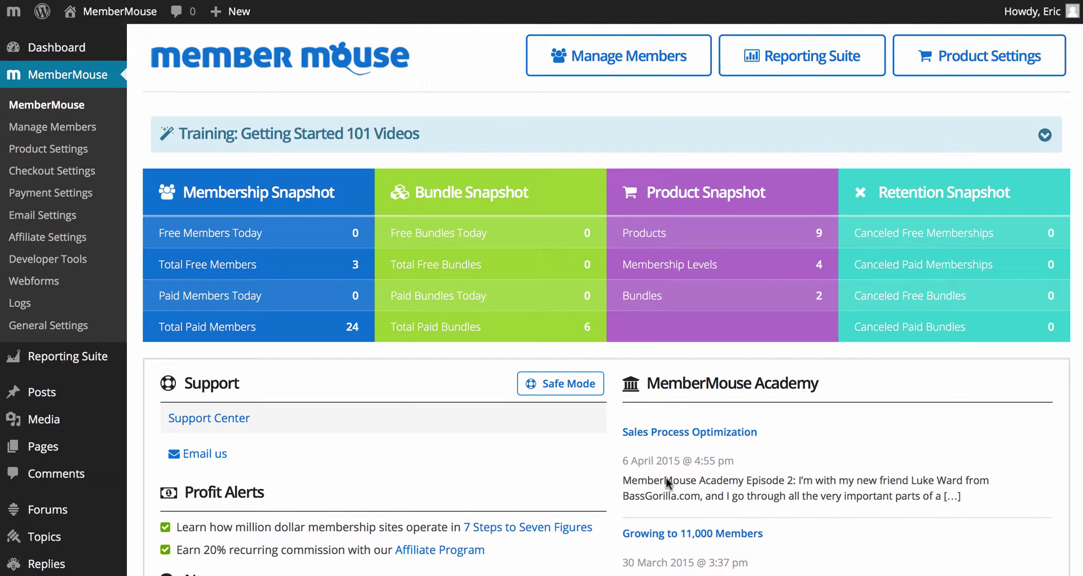
{"action": "scroll", "coordinate": [689, 465], "scroll_direction": "down", "scroll_amount": 1}
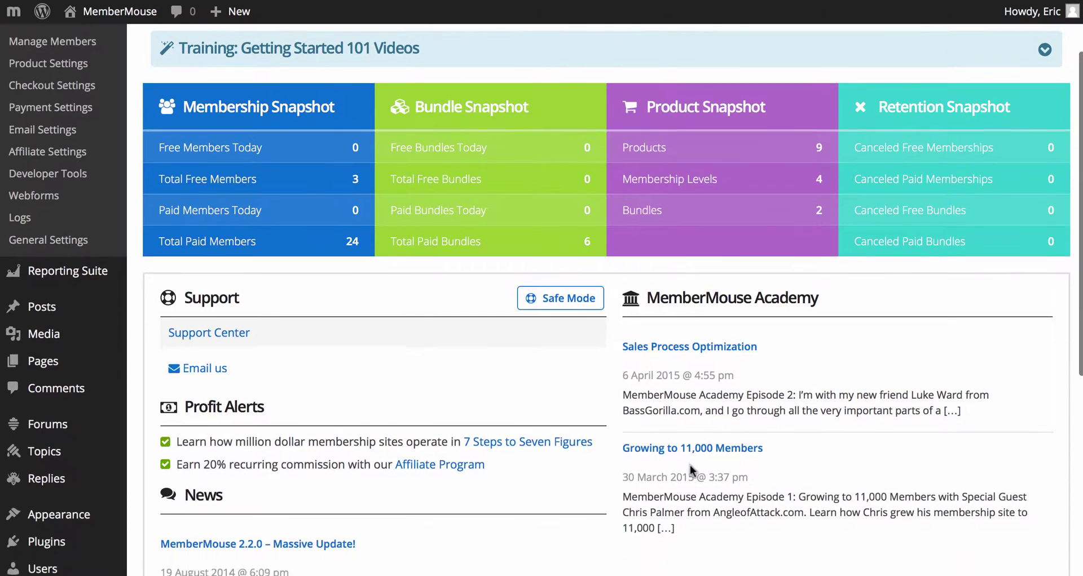
{"action": "scroll", "coordinate": [689, 465], "scroll_direction": "up", "scroll_amount": 1}
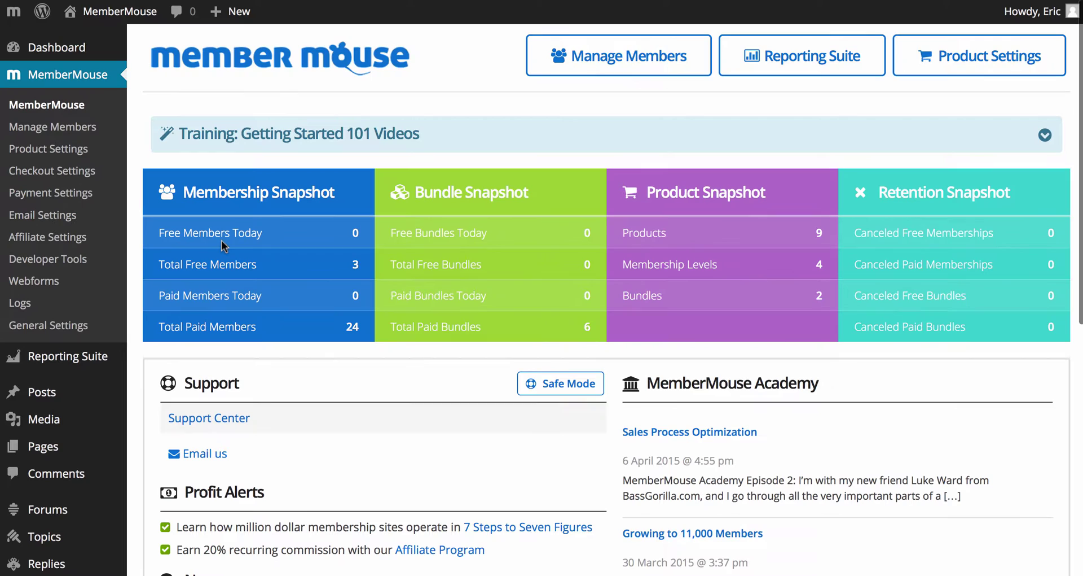
Show the Manage Members list of 28 members across 2 pages
{"action": "left_click", "coordinate": [75, 131]}
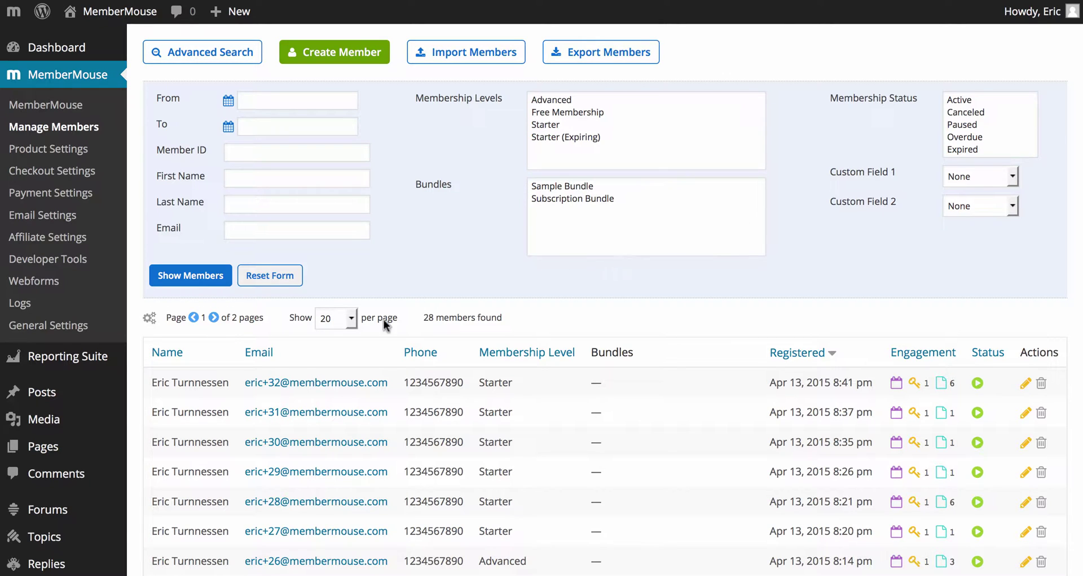
Open member 32 and view their Access Rights, Transactions, Activity Log, then General tabs
{"action": "left_click", "coordinate": [327, 383]}
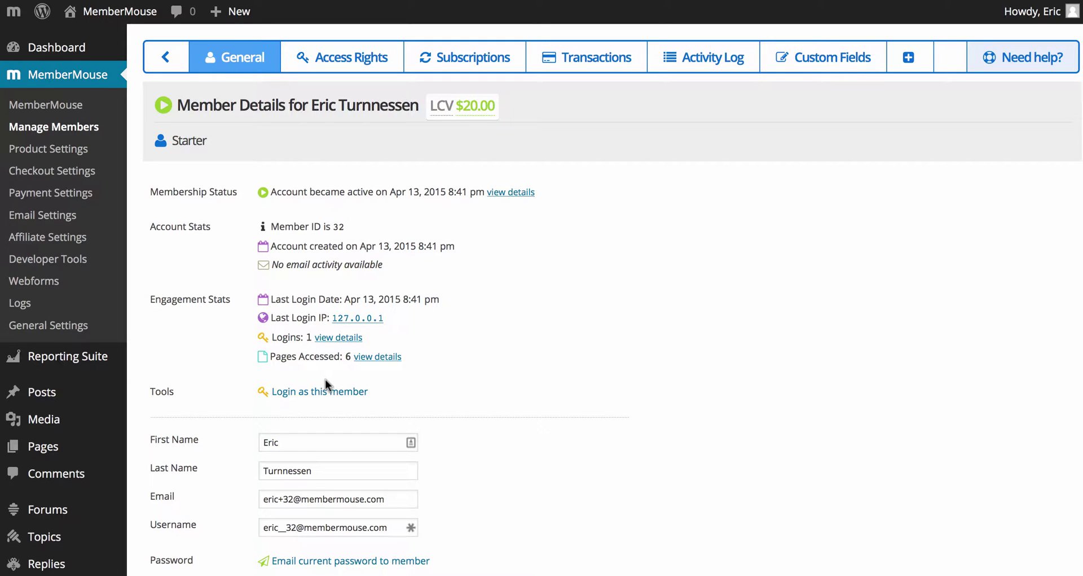
{"action": "left_click", "coordinate": [339, 62]}
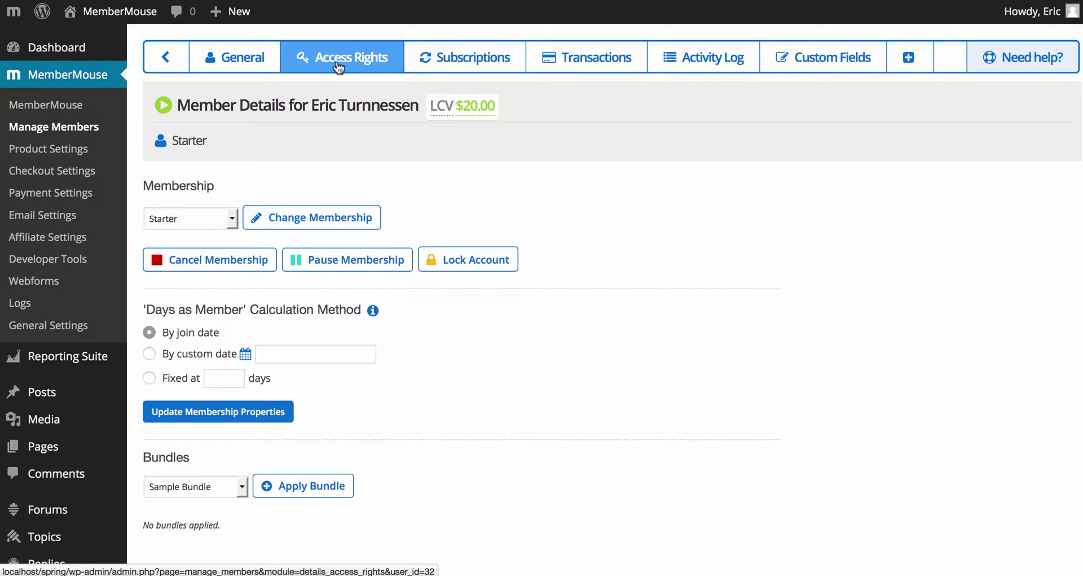
{"action": "left_click", "coordinate": [537, 58]}
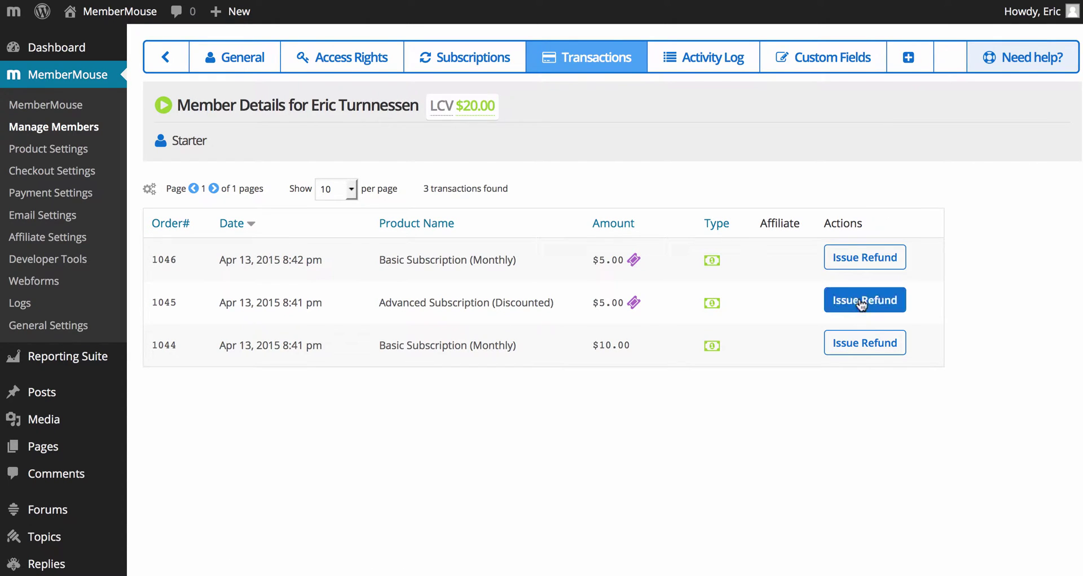
{"action": "left_click", "coordinate": [705, 59]}
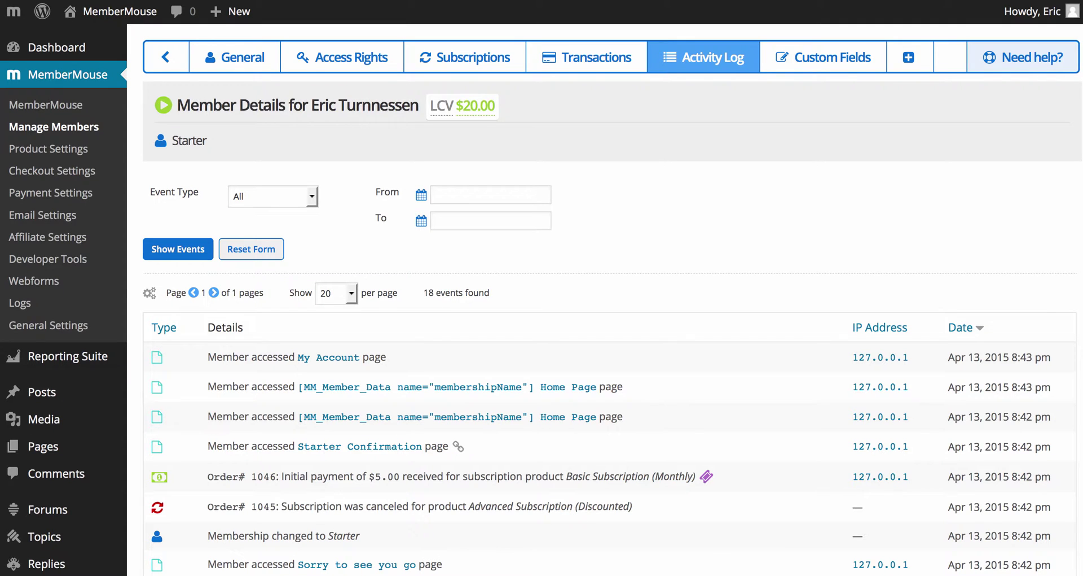
{"action": "left_click", "coordinate": [241, 58]}
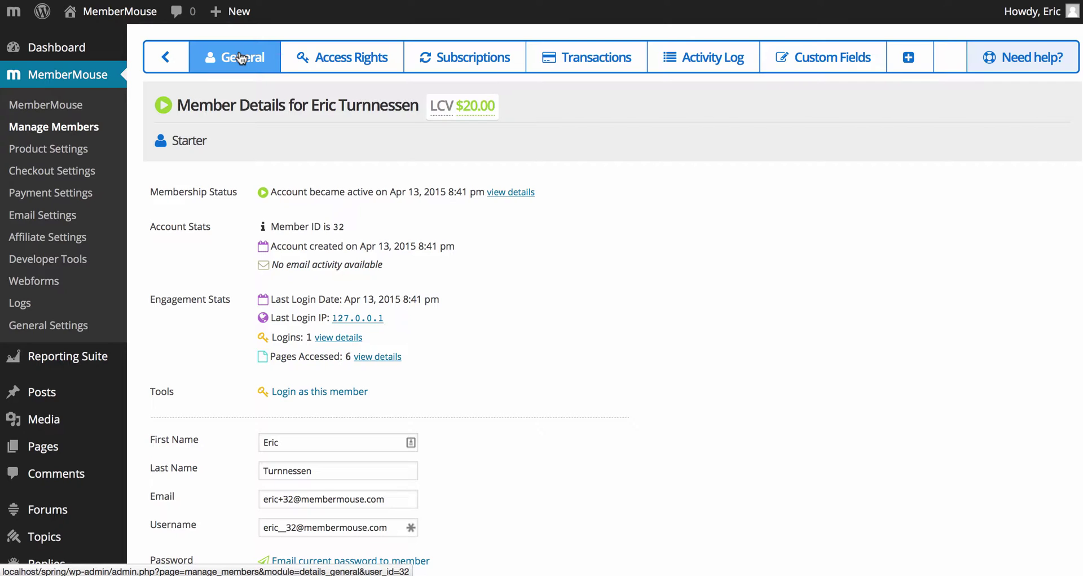
List the nine products, then view the Terms of Use, Job Title and Company checkout fields
{"action": "left_click", "coordinate": [62, 152]}
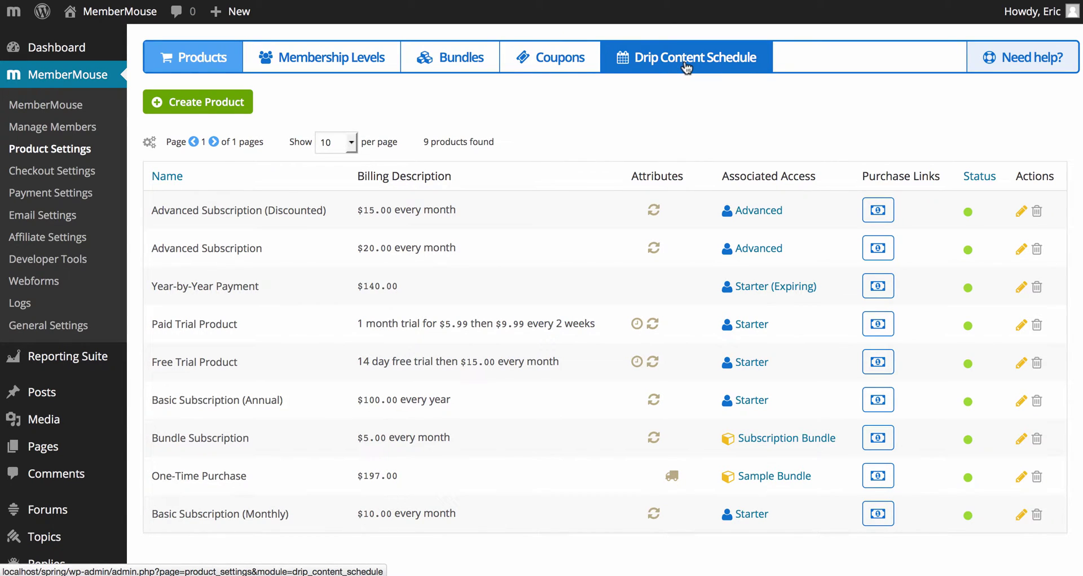
{"action": "left_click", "coordinate": [89, 176]}
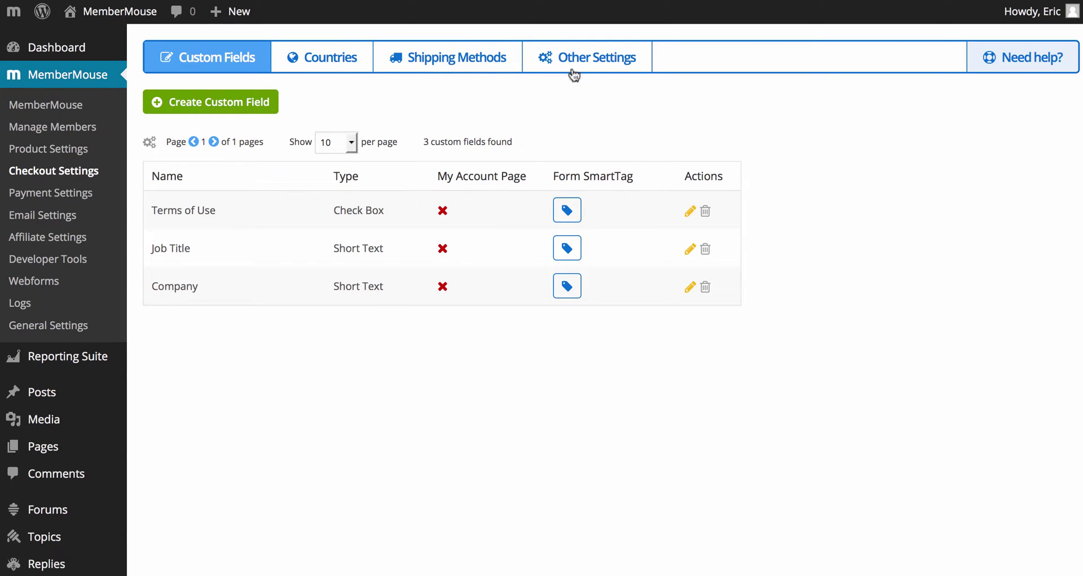
Go back to Payment Settings, where Stripe remains the onsite payment method
{"action": "left_click", "coordinate": [81, 194]}
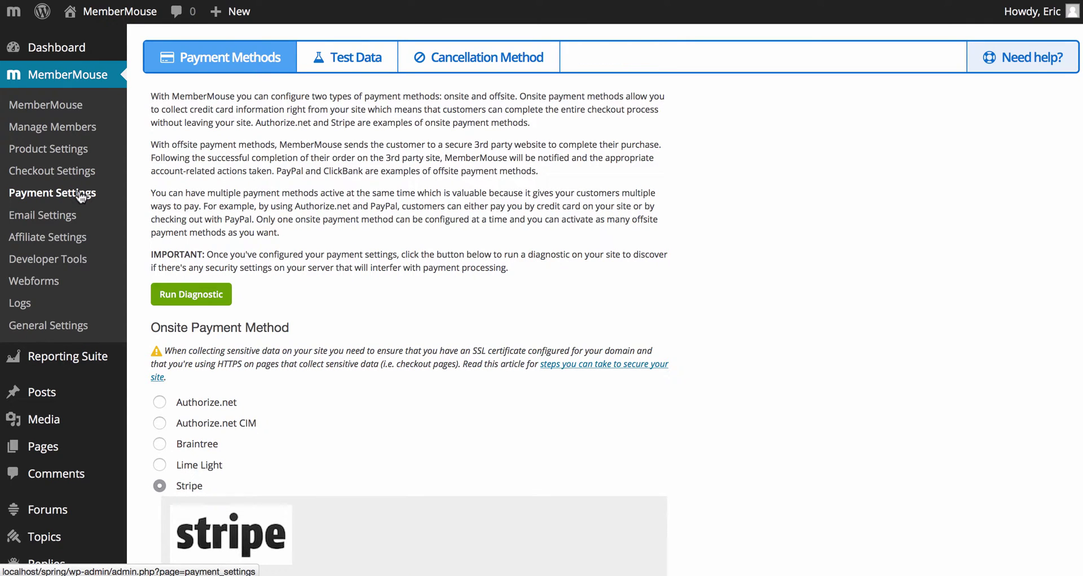
{"action": "scroll", "coordinate": [404, 205], "scroll_direction": "down", "scroll_amount": 5}
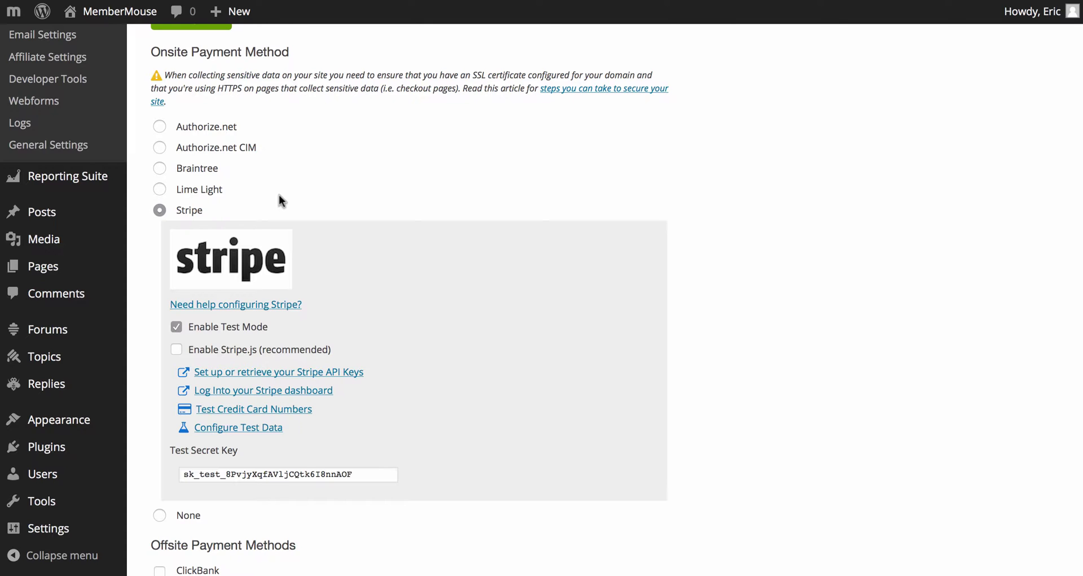
{"action": "scroll", "coordinate": [276, 231], "scroll_direction": "down", "scroll_amount": 3}
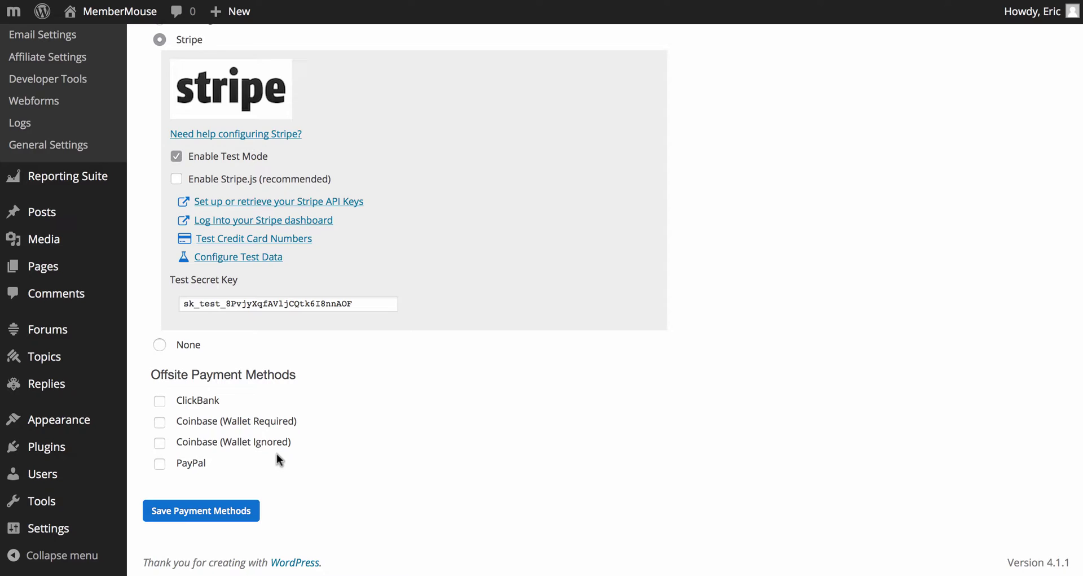
{"action": "scroll", "coordinate": [276, 453], "scroll_direction": "up", "scroll_amount": 10}
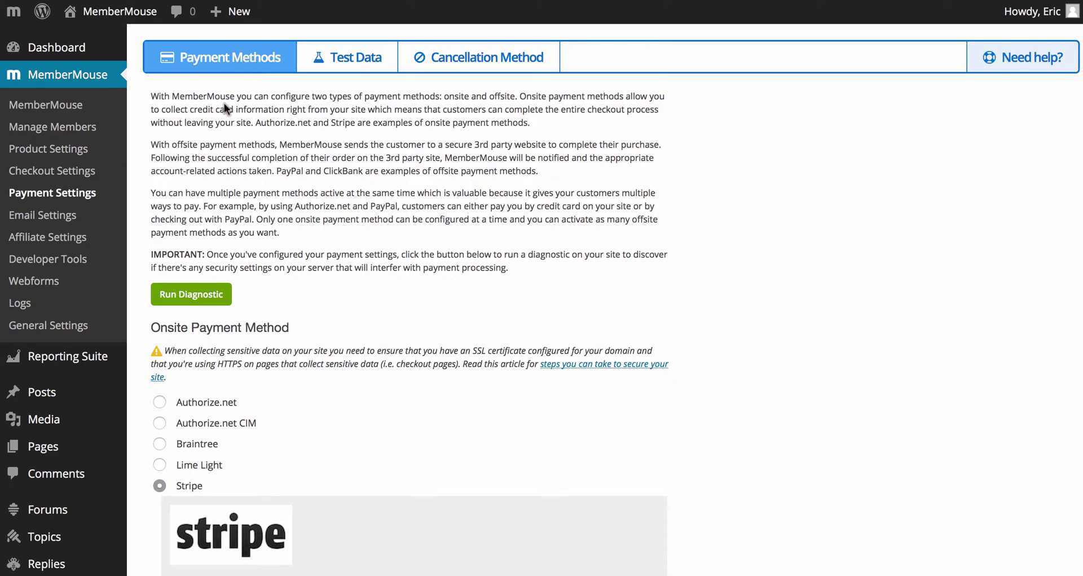
{"action": "left_click", "coordinate": [74, 217]}
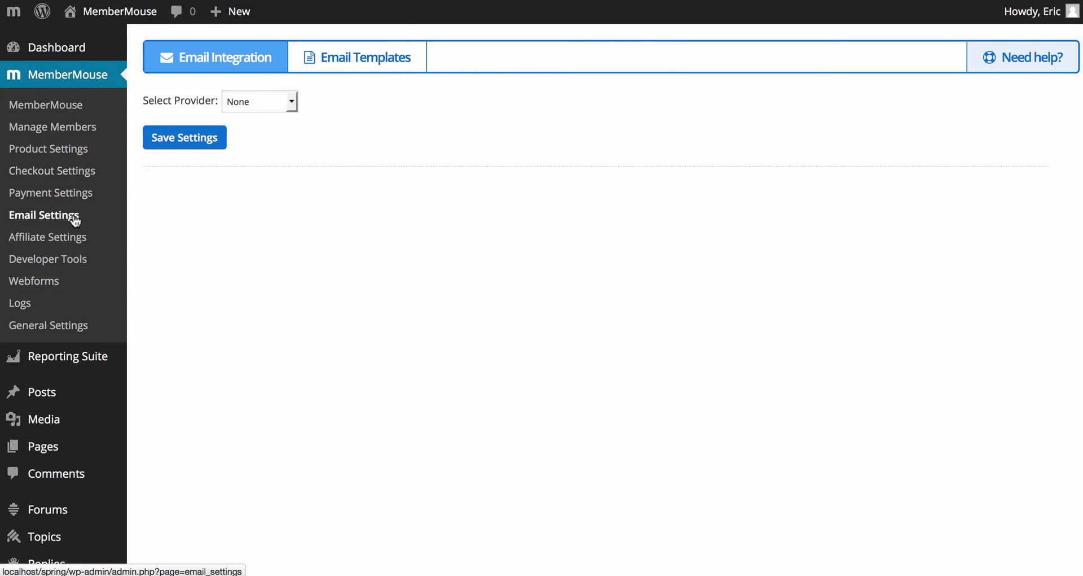
{"action": "left_click", "coordinate": [286, 105]}
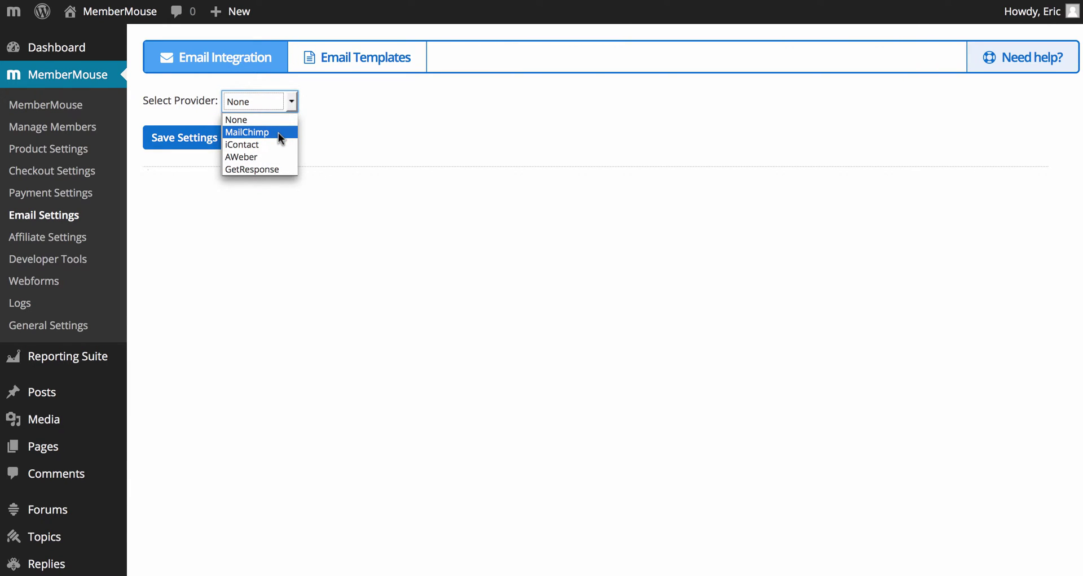
{"action": "left_click", "coordinate": [271, 202]}
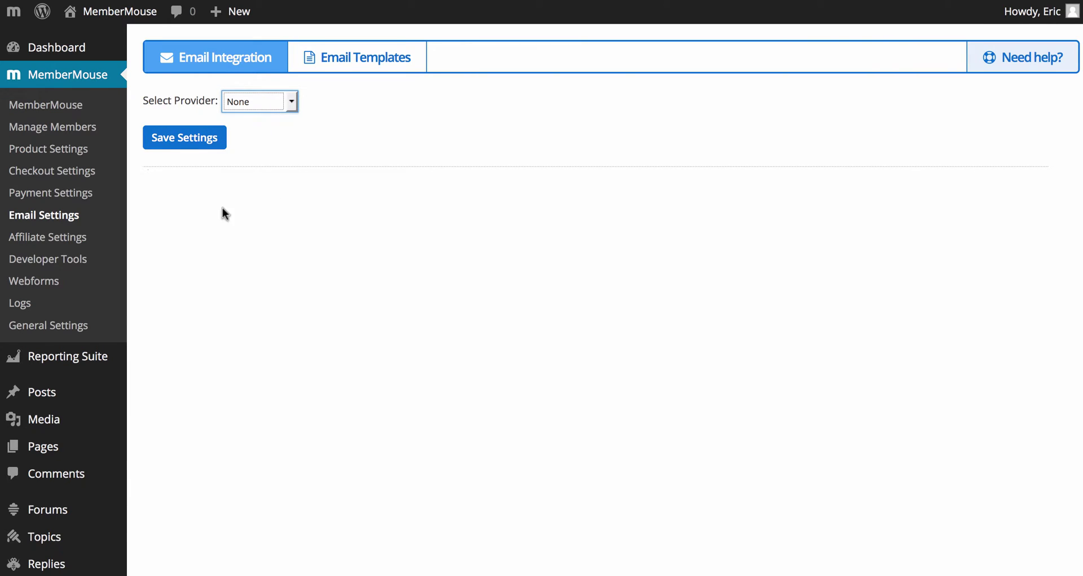
Check the affiliate providers including iDevAffiliate, keep None selected, then open Developer Tools
{"action": "left_click", "coordinate": [77, 239]}
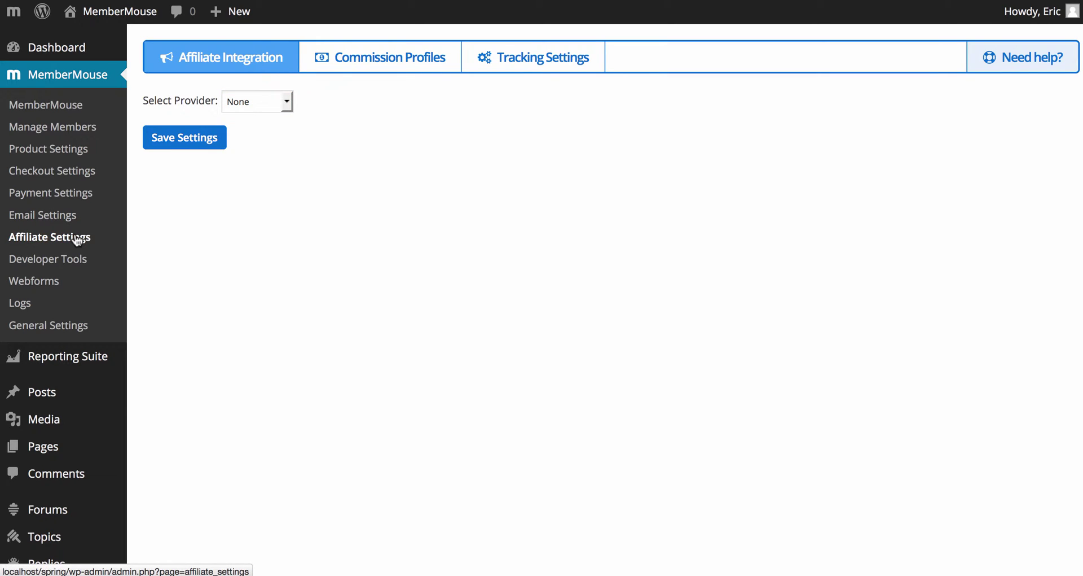
{"action": "left_click", "coordinate": [272, 102]}
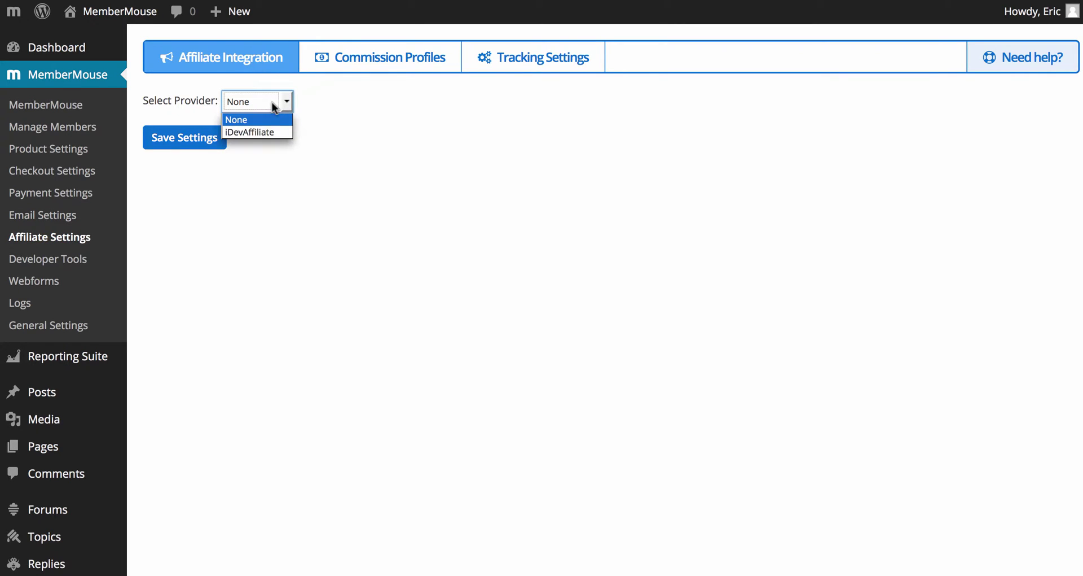
{"action": "left_click", "coordinate": [279, 148]}
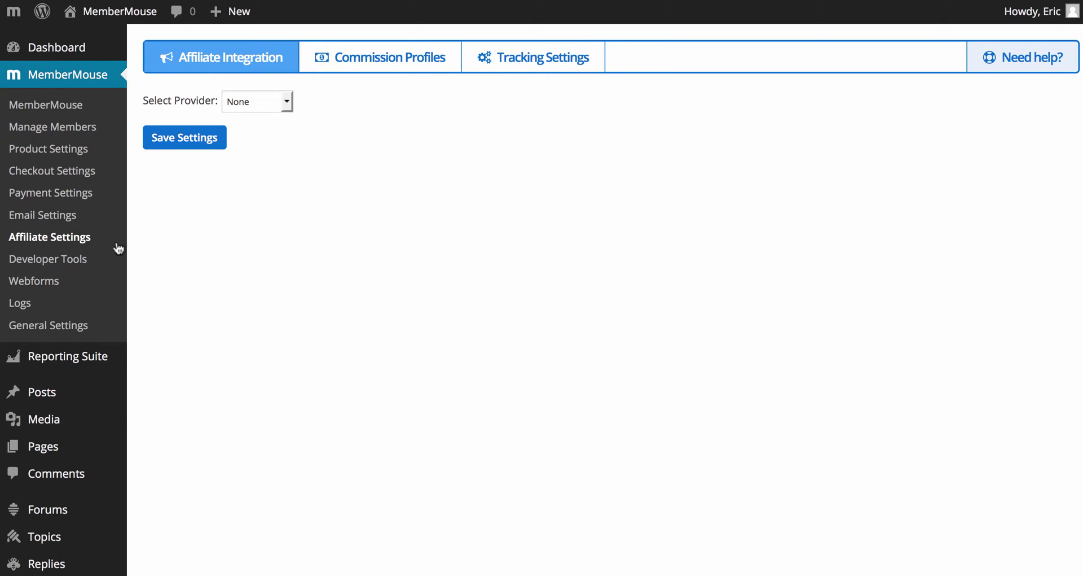
{"action": "left_click", "coordinate": [82, 259]}
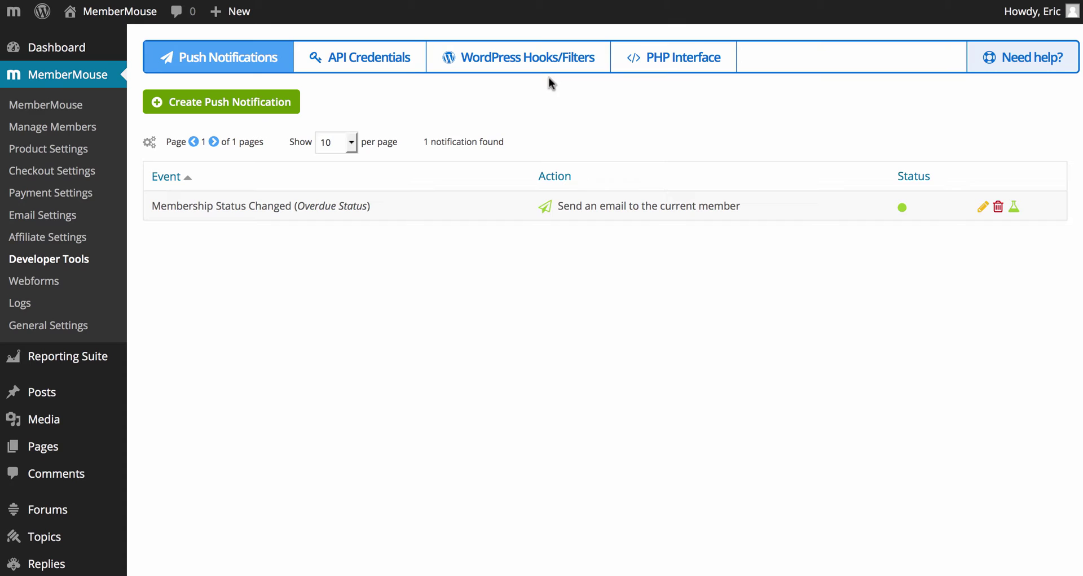
Go to the Webforms page showing the Free Member Webform builder with Free Membership selected
{"action": "left_click", "coordinate": [85, 281]}
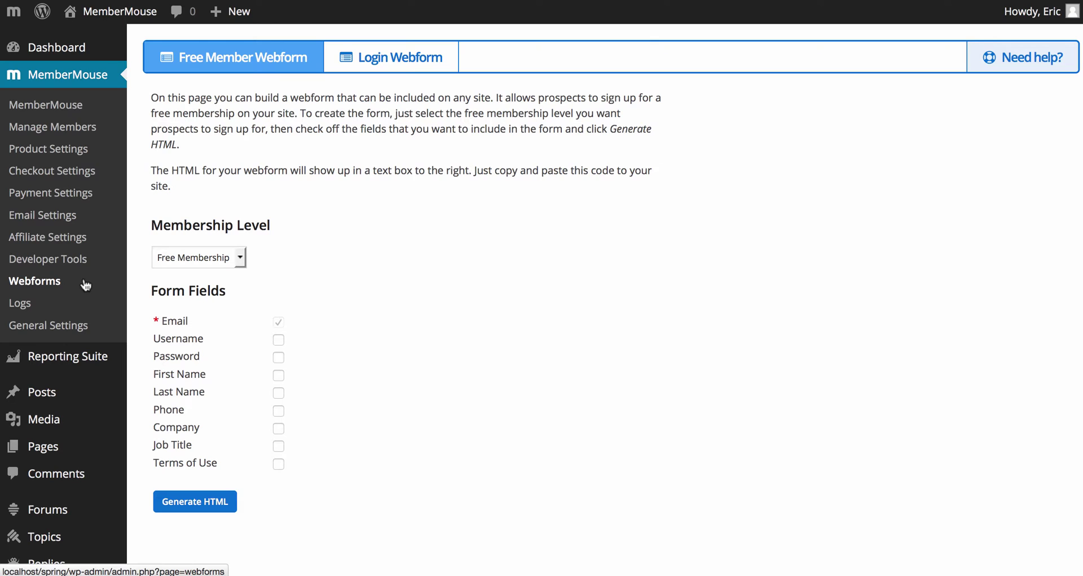
Generate the webform HTML with an Email field, Sign Up button and hidden membership level 1
{"action": "left_click", "coordinate": [175, 499]}
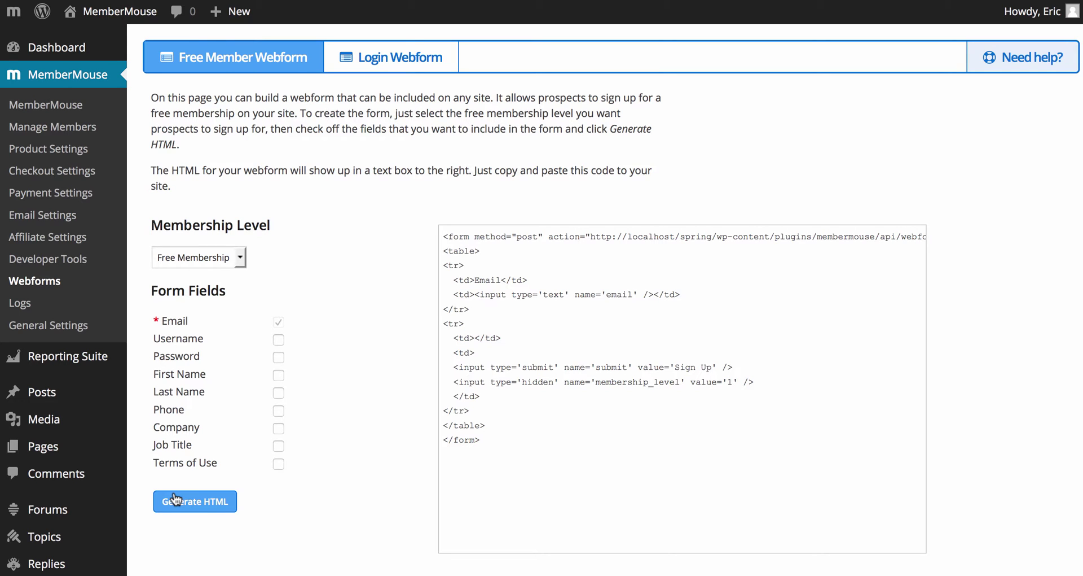
Filter the Activity Log to Billing events, listing 67 events across 4 pages
{"action": "left_click", "coordinate": [54, 311]}
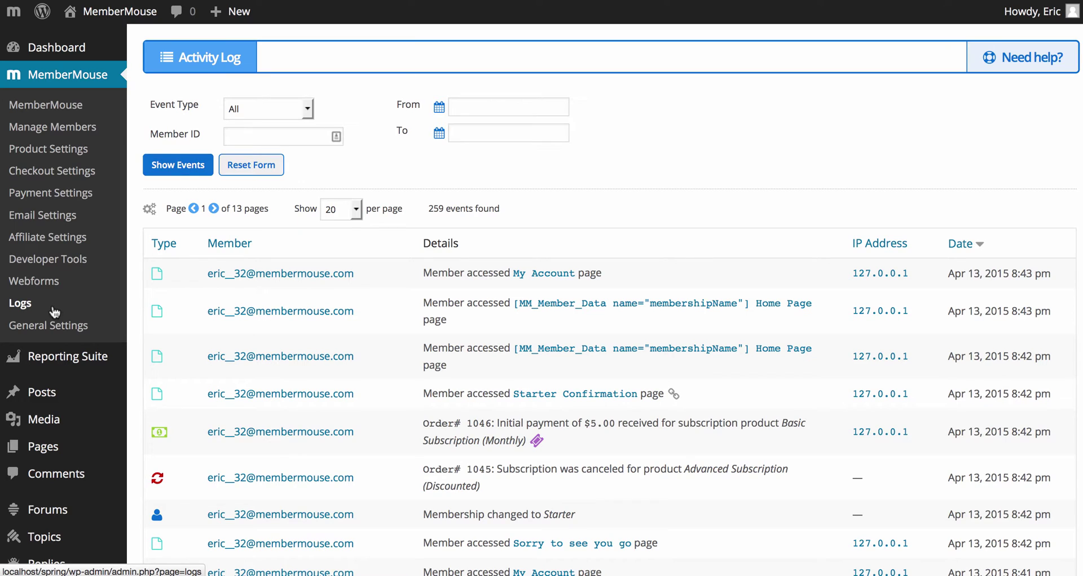
{"action": "left_click", "coordinate": [261, 100]}
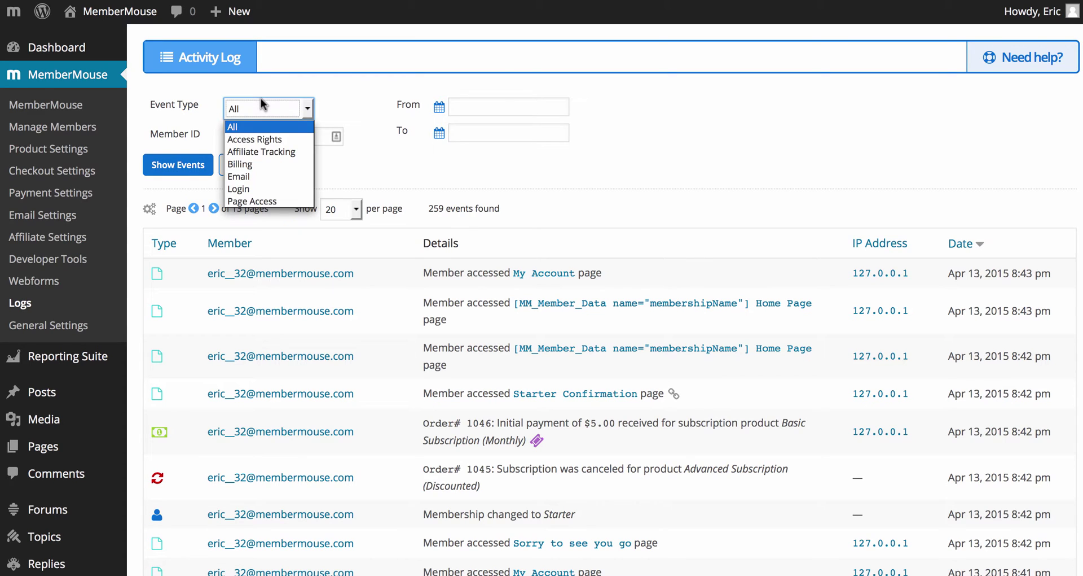
{"action": "left_click", "coordinate": [257, 165]}
{"action": "left_click", "coordinate": [203, 167]}
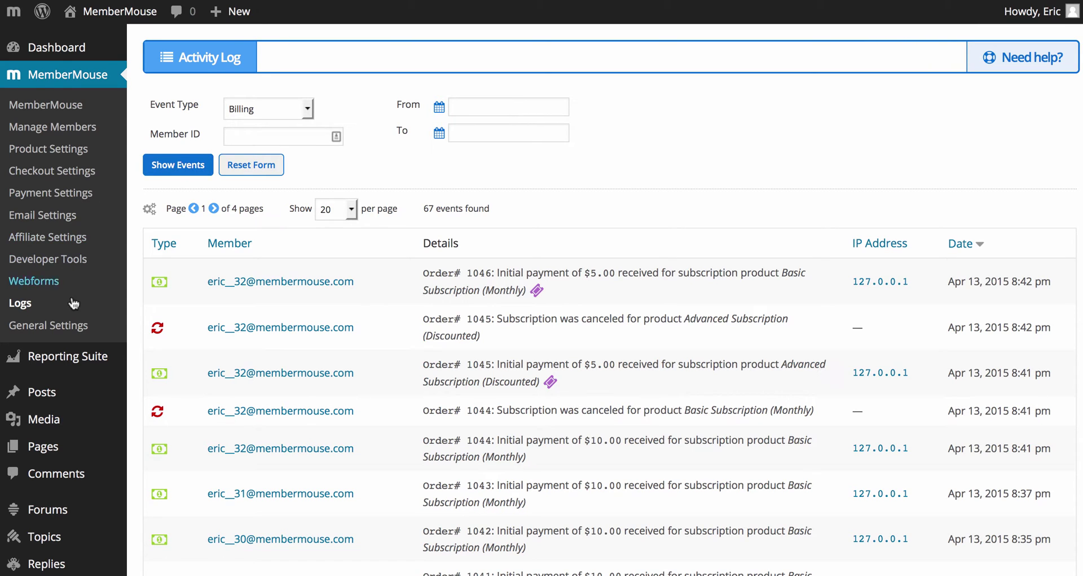
Go to General Settings to see the three employees and their roles
{"action": "left_click", "coordinate": [68, 324]}
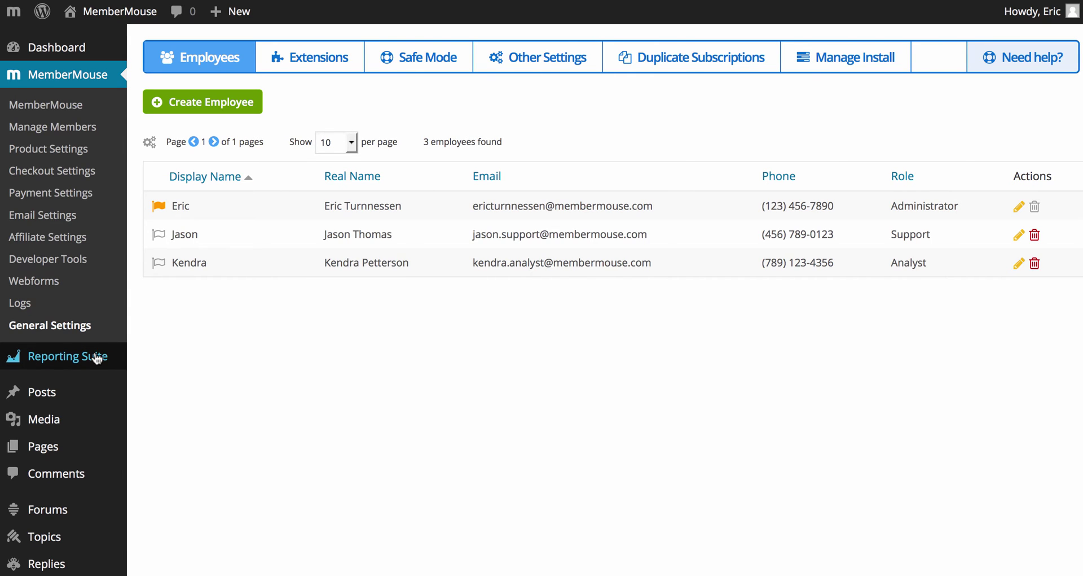
Browse the Reporting Suite charts, keeping the New Members graph interval at Weekly
{"action": "mouse_move", "coordinate": [107, 356]}
{"action": "left_click", "coordinate": [150, 359]}
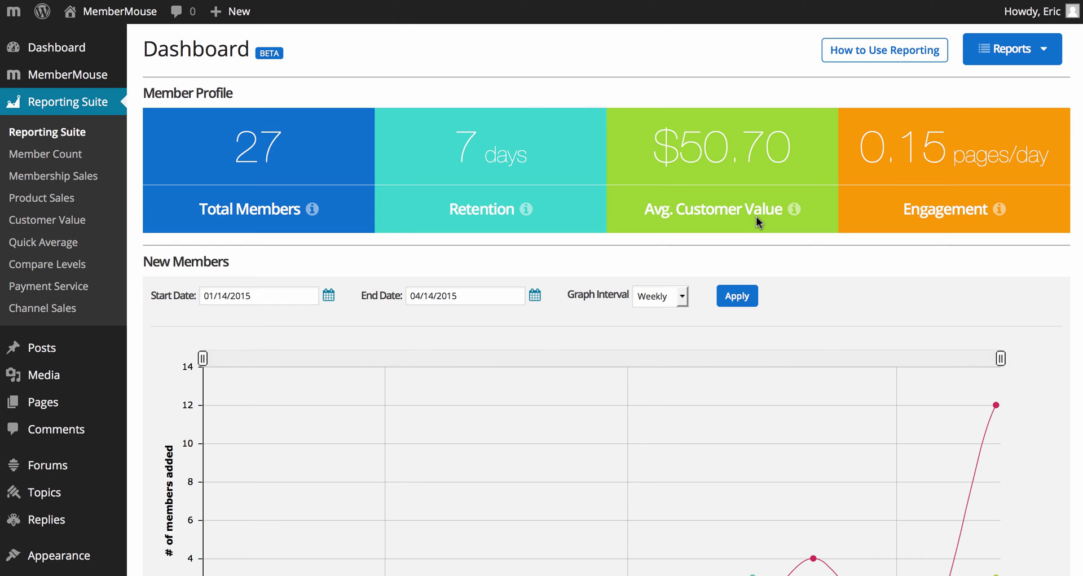
{"action": "scroll", "coordinate": [756, 216], "scroll_direction": "down", "scroll_amount": 5}
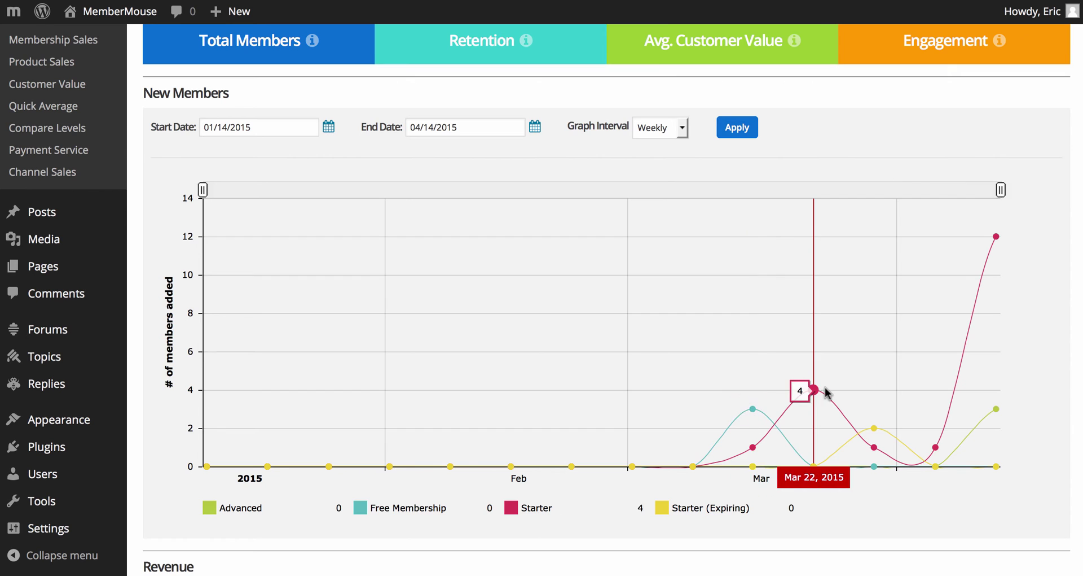
{"action": "scroll", "coordinate": [825, 387], "scroll_direction": "down", "scroll_amount": 10}
{"action": "scroll", "coordinate": [825, 387], "scroll_direction": "down", "scroll_amount": 2}
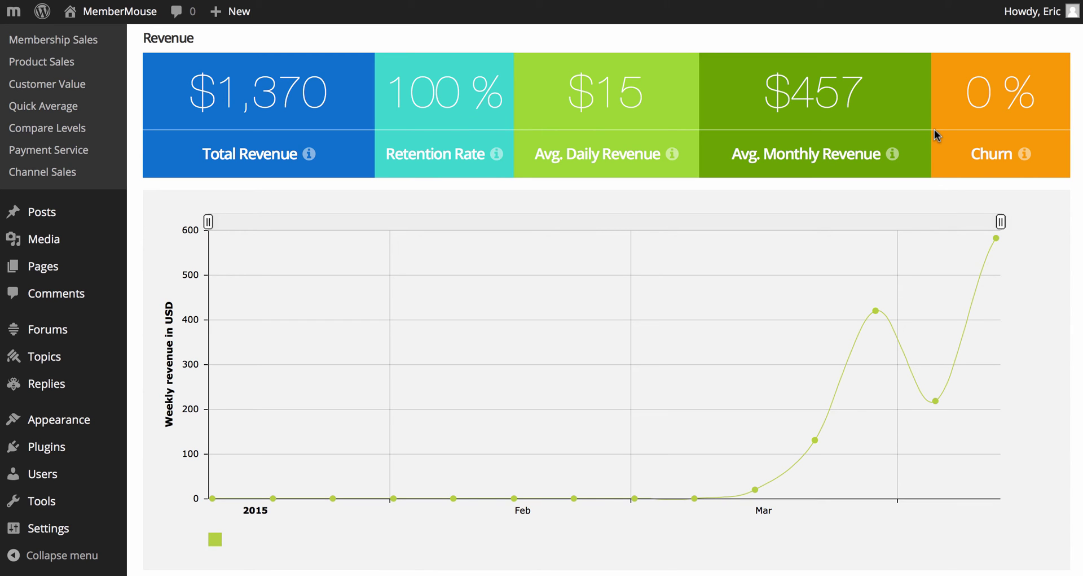
{"action": "scroll", "coordinate": [935, 134], "scroll_direction": "up", "scroll_amount": 10}
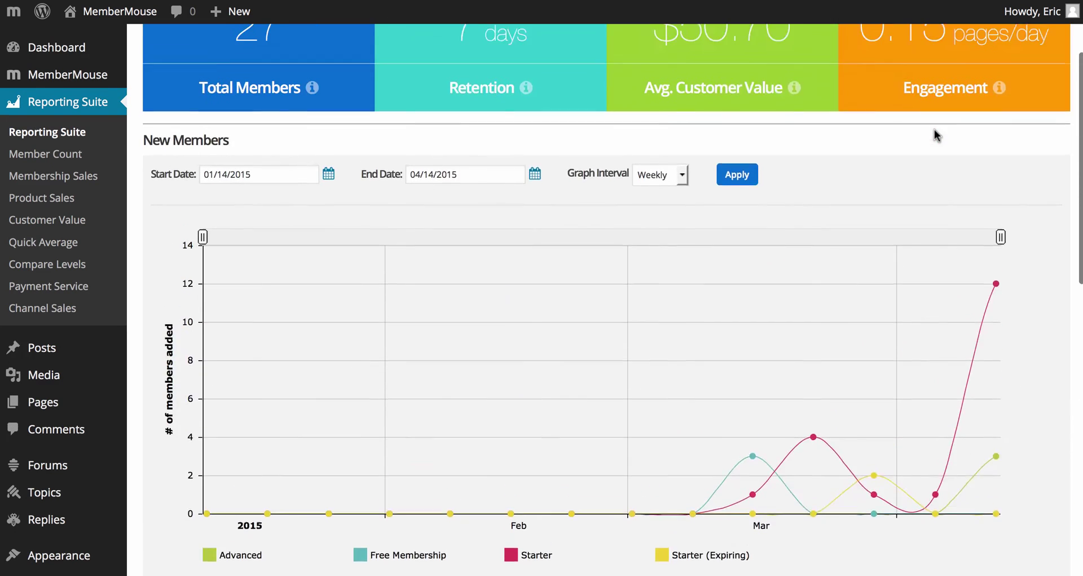
{"action": "scroll", "coordinate": [934, 135], "scroll_direction": "up", "scroll_amount": 2}
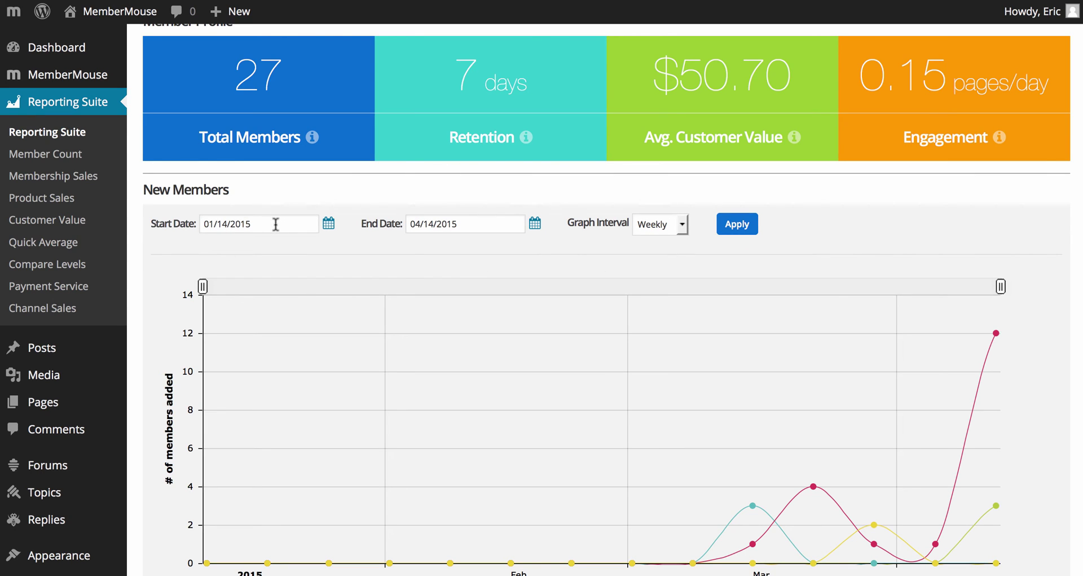
{"action": "left_click", "coordinate": [646, 227]}
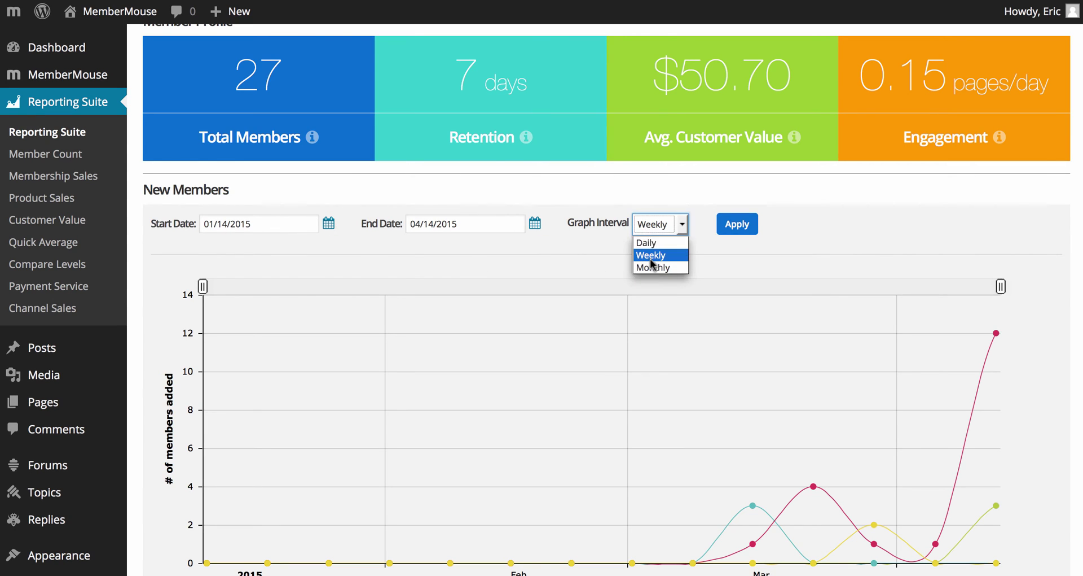
{"action": "left_click", "coordinate": [621, 233]}
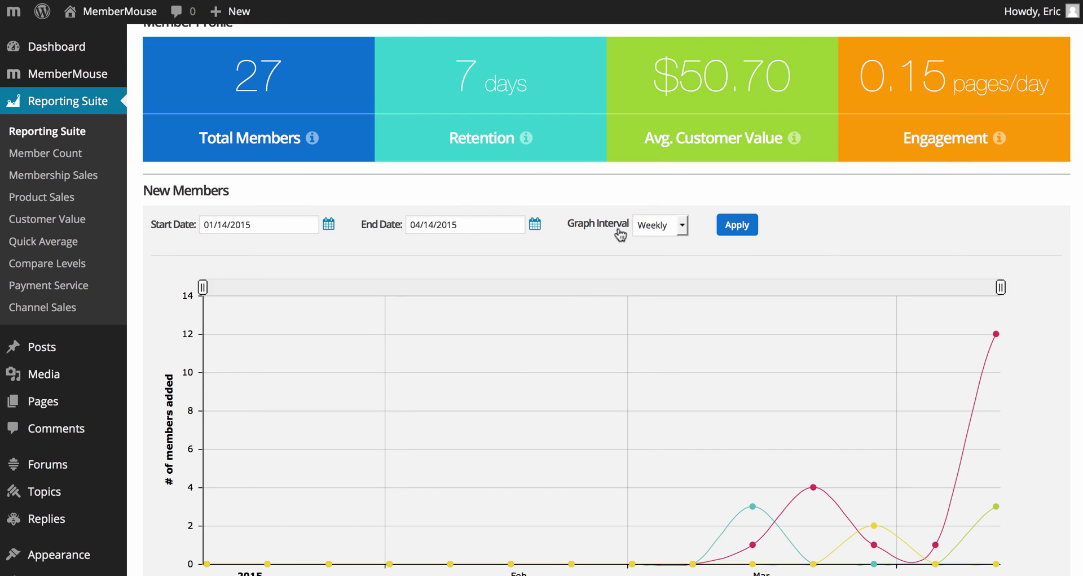
Open Product Settings listing 9 products and reveal the Need help? dropdown
{"action": "mouse_move", "coordinate": [107, 77]}
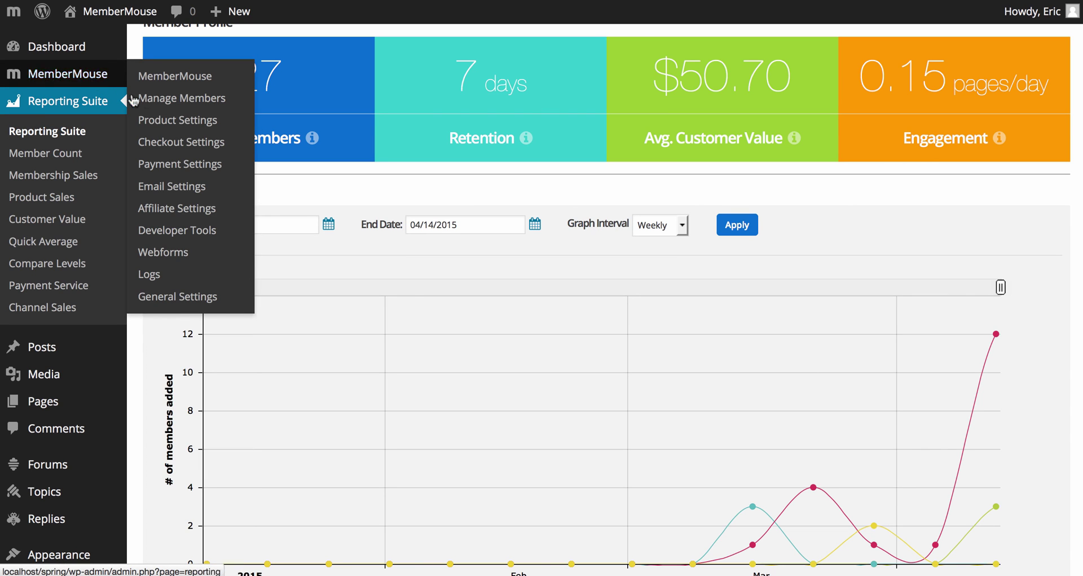
{"action": "left_click", "coordinate": [153, 121]}
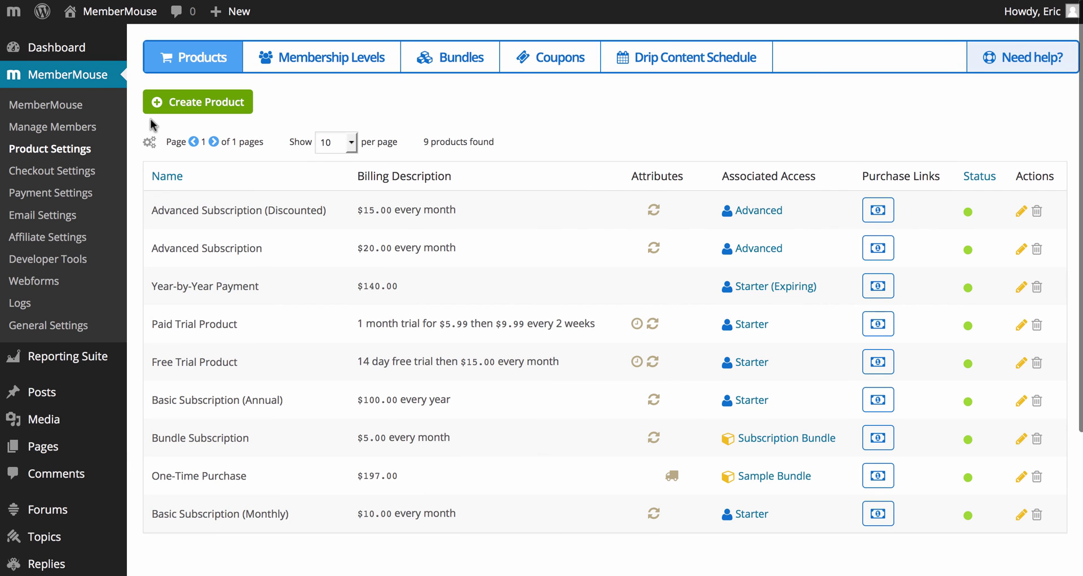
{"action": "mouse_move", "coordinate": [1066, 58]}
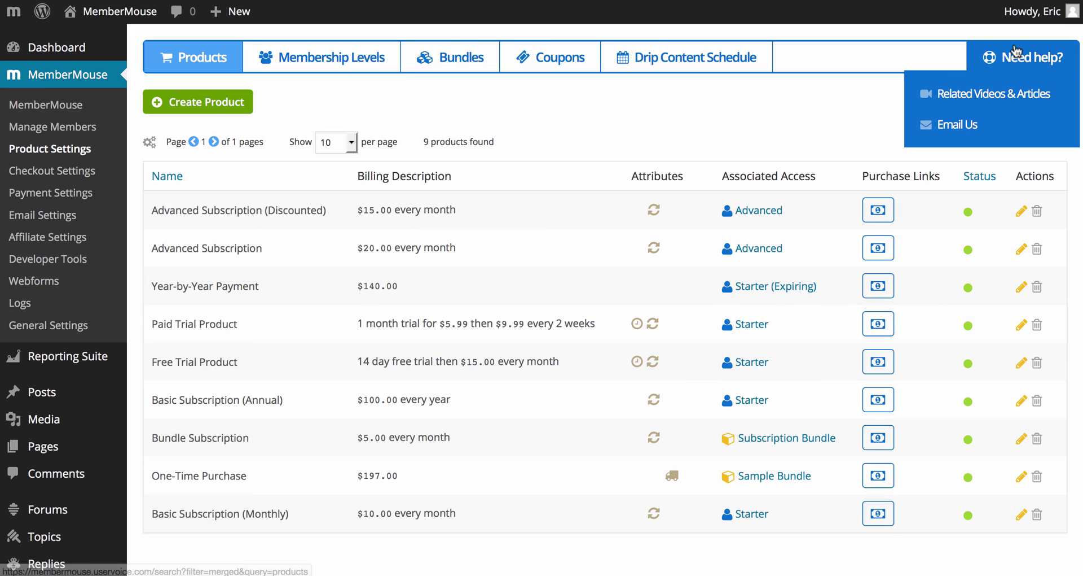